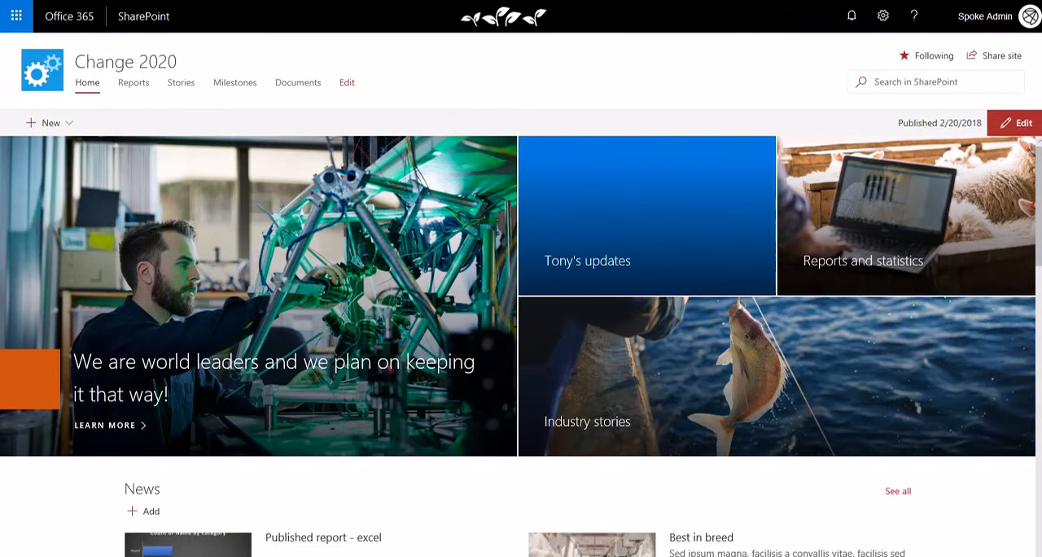
scroll(488, 326, "down", 4)
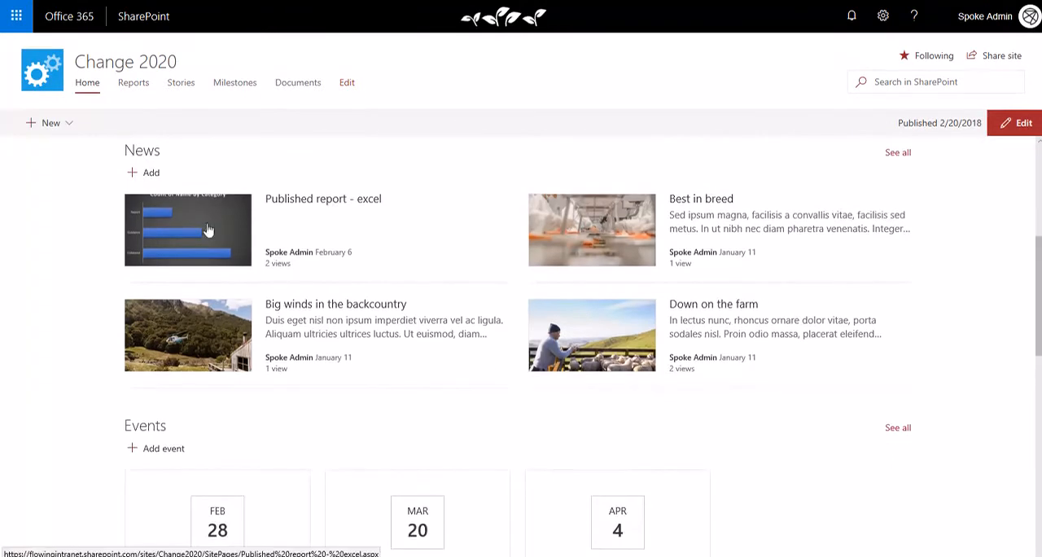
scroll(261, 249, "up", 1)
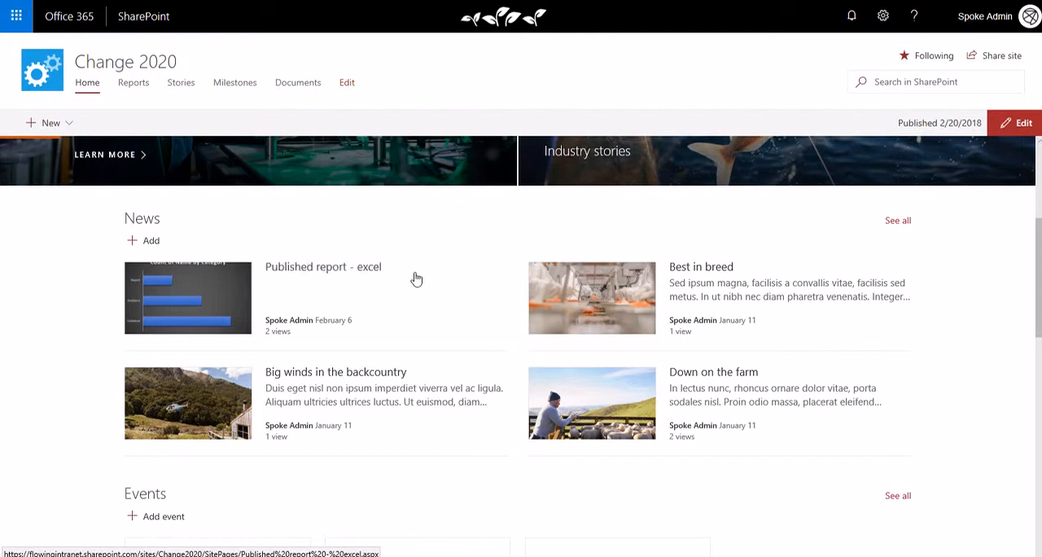
scroll(414, 277, "up", 3)
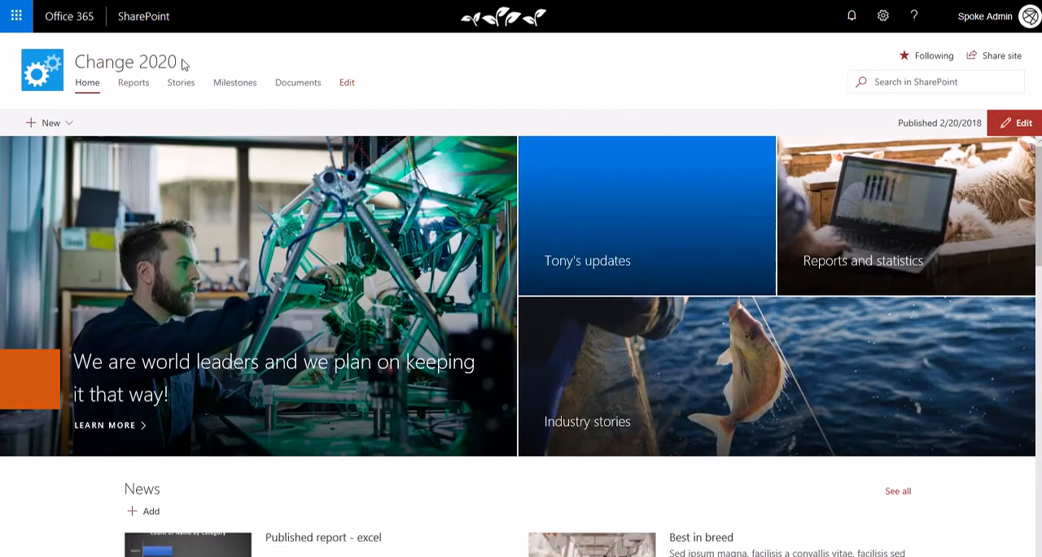
Step: Open the Reports page of the Change 2020 site for editing and add a two-column section above the embedded document
left_click(137, 93)
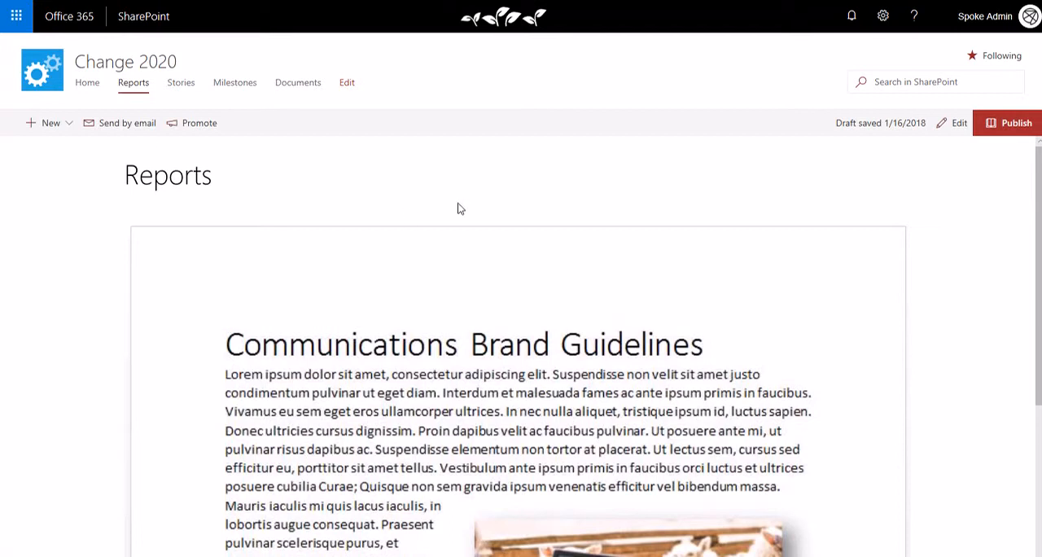
scroll(946, 263, "down", 4)
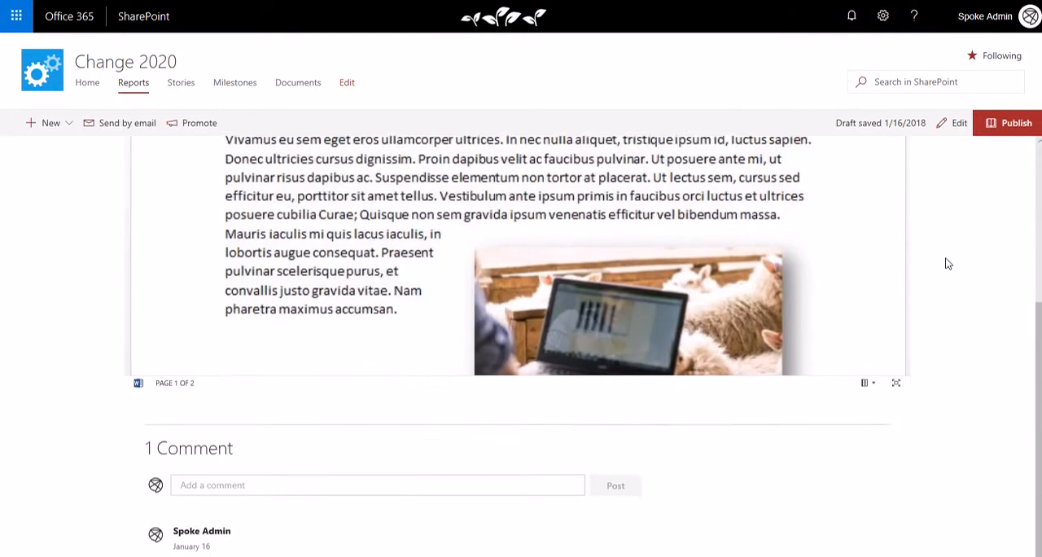
scroll(946, 264, "up", 4)
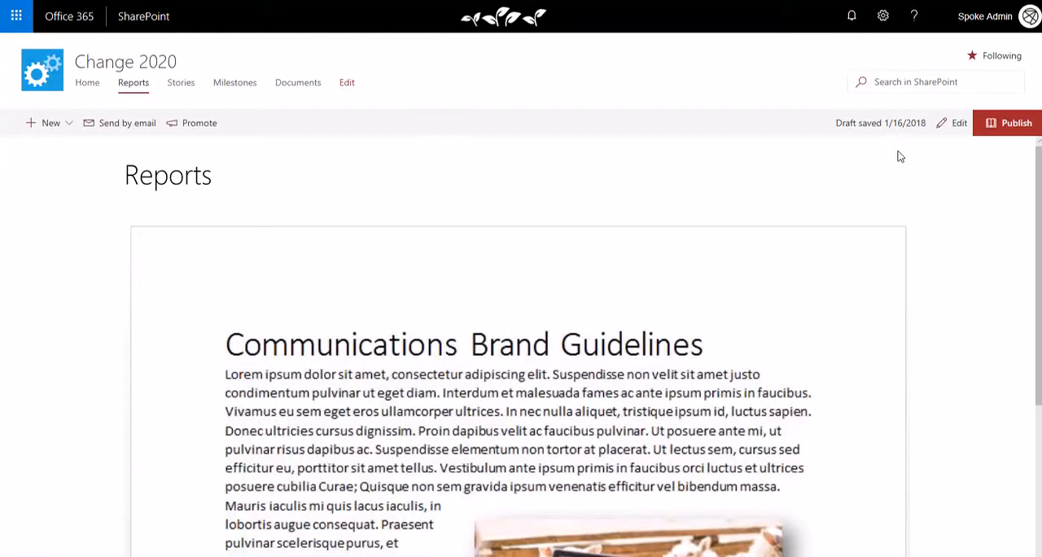
left_click(957, 127)
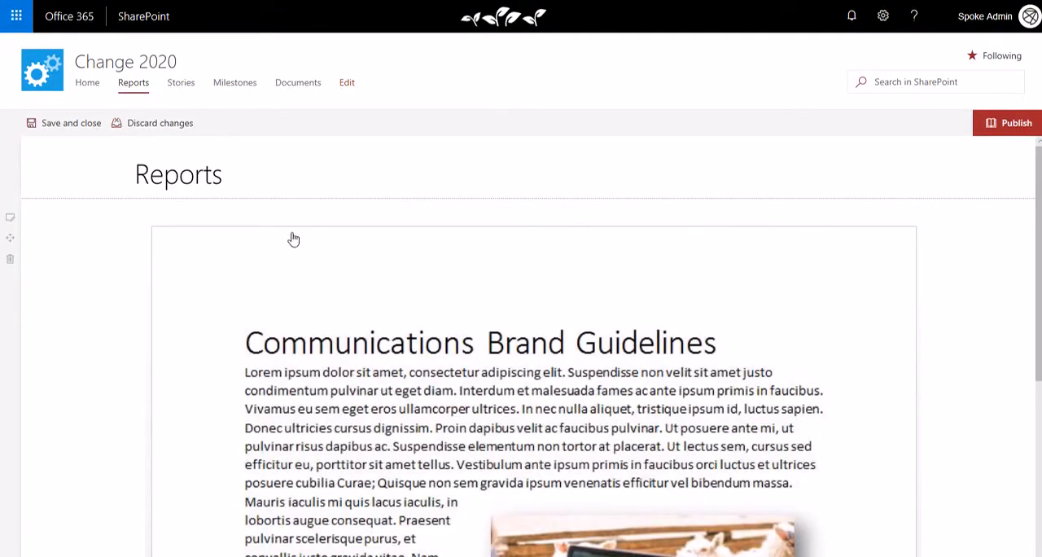
left_click(20, 200)
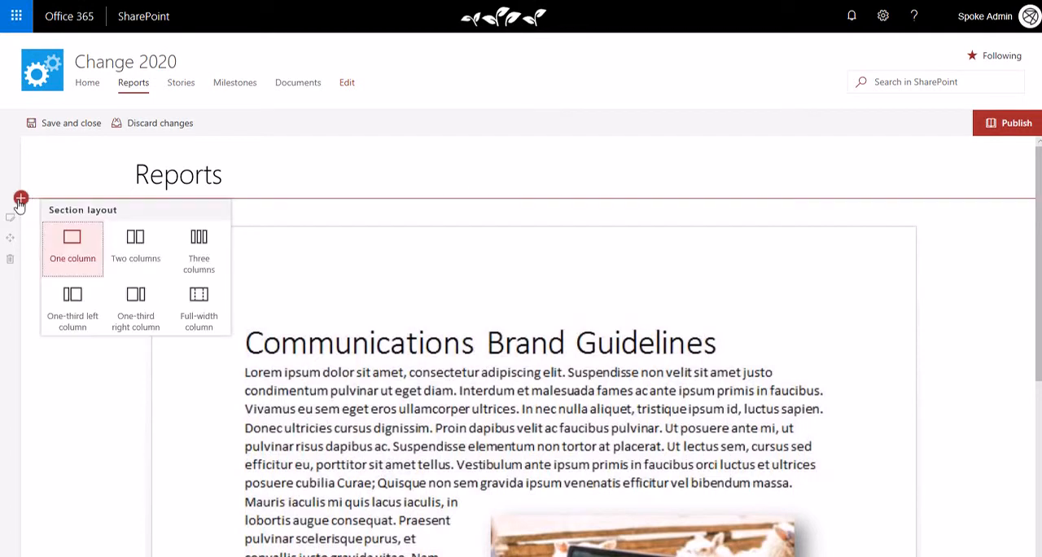
left_click(127, 237)
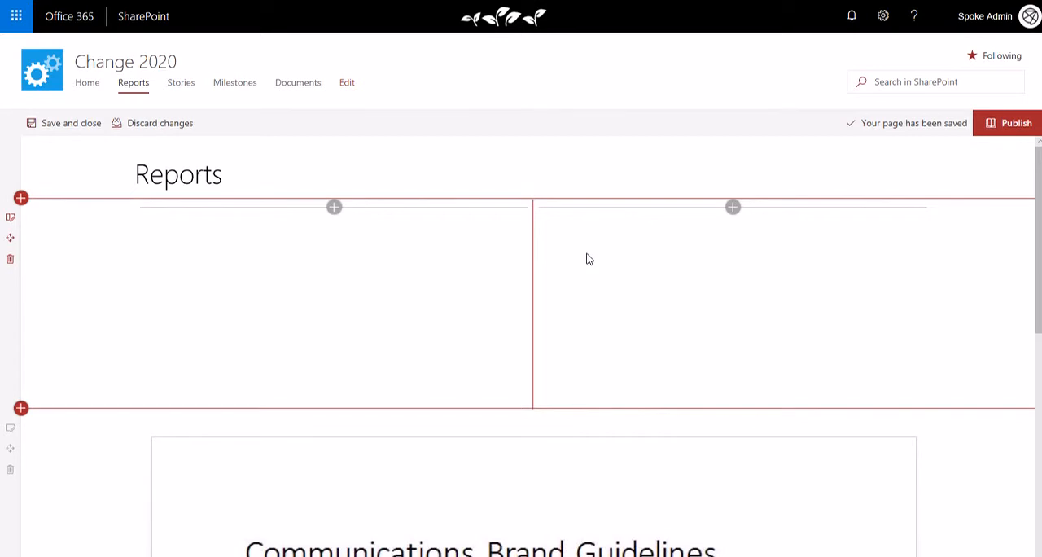
Step: Add a File viewer web part showing the Change2020-Reporting workbook to the new section's left column
left_click(334, 208)
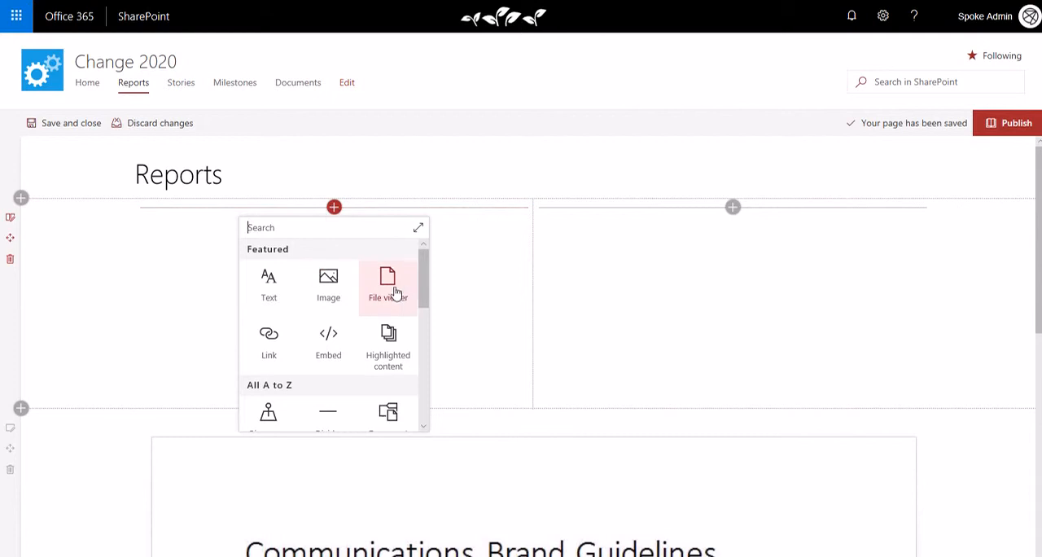
left_click(405, 293)
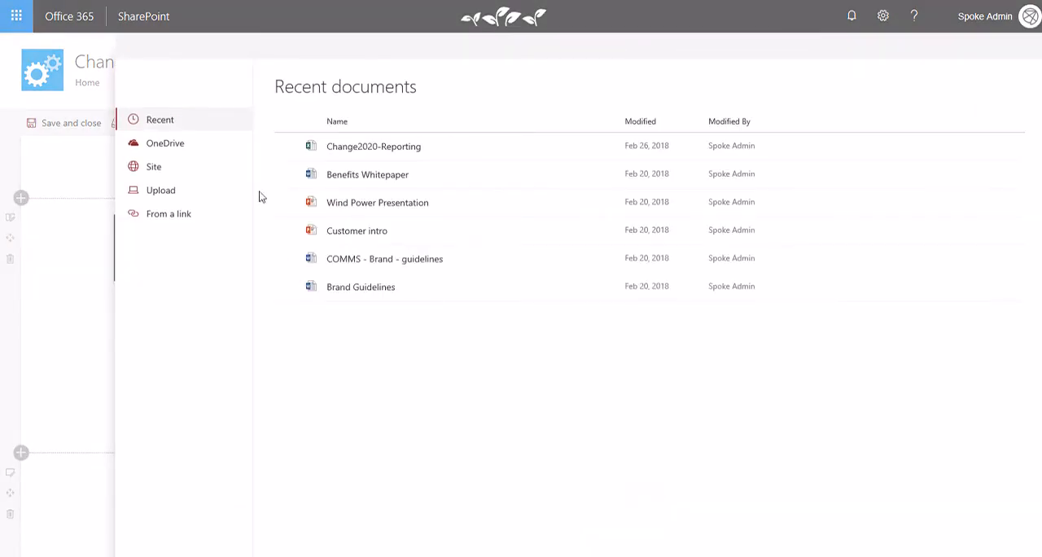
left_click(449, 156)
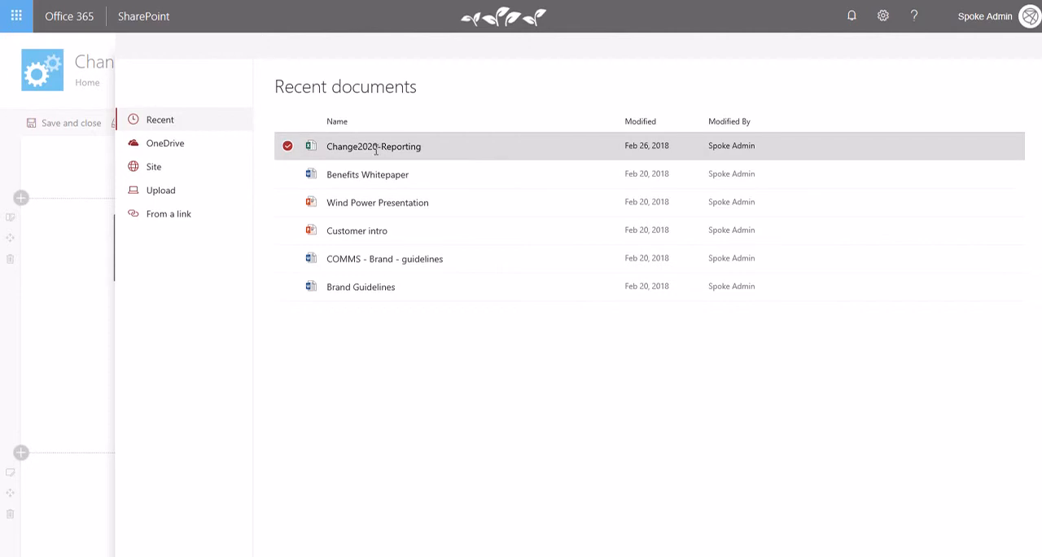
left_click(911, 552)
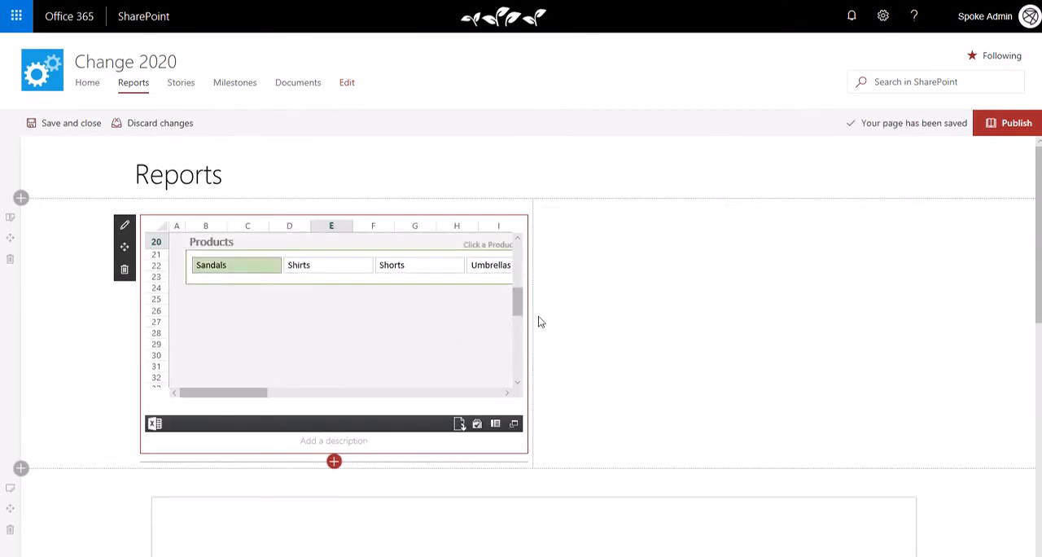
Step: Configure the left column's file viewer to display only the chart named UnitsSoldCht instead of the entire workbook
left_click_drag(518, 308, 507, 264)
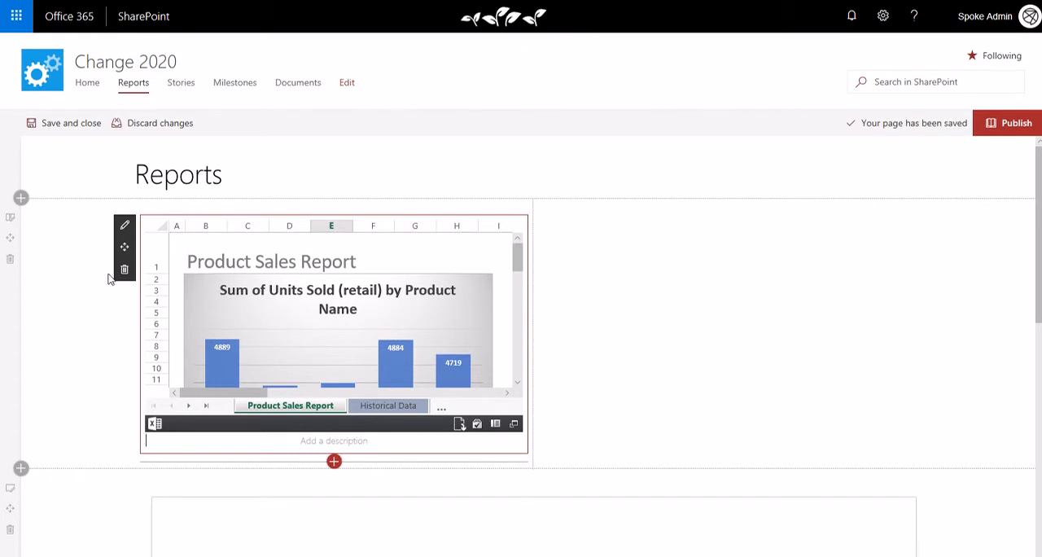
left_click(125, 225)
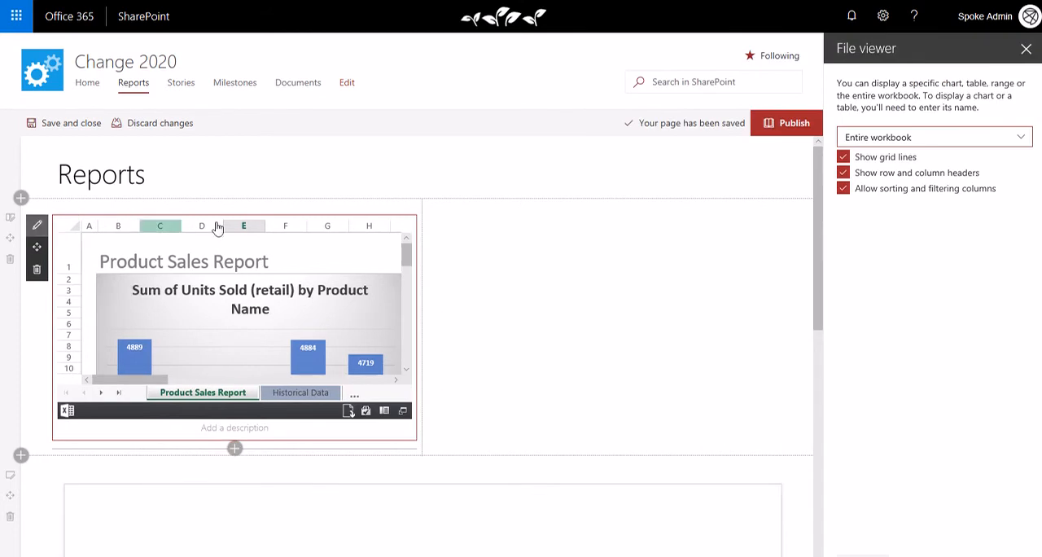
left_click(918, 145)
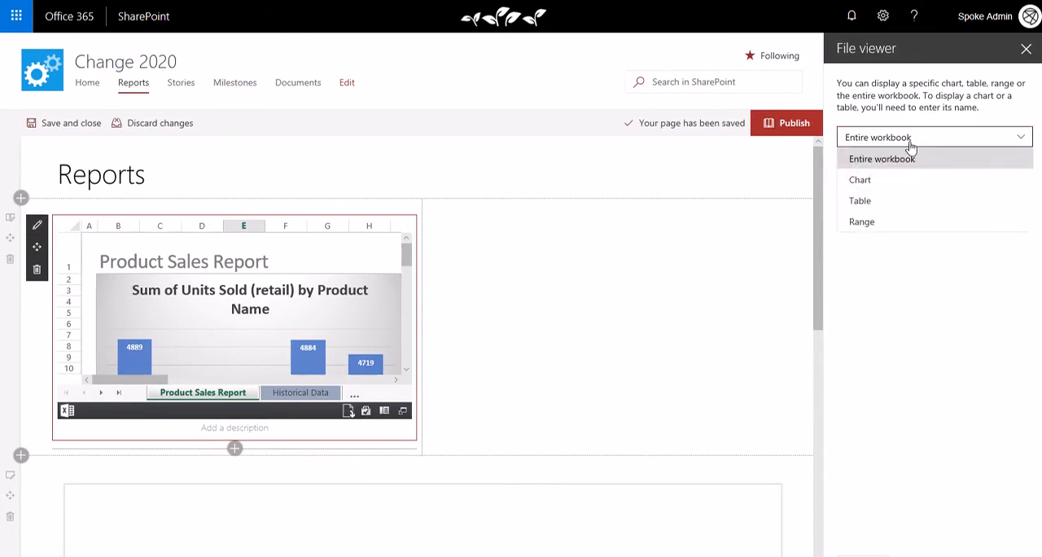
left_click(862, 180)
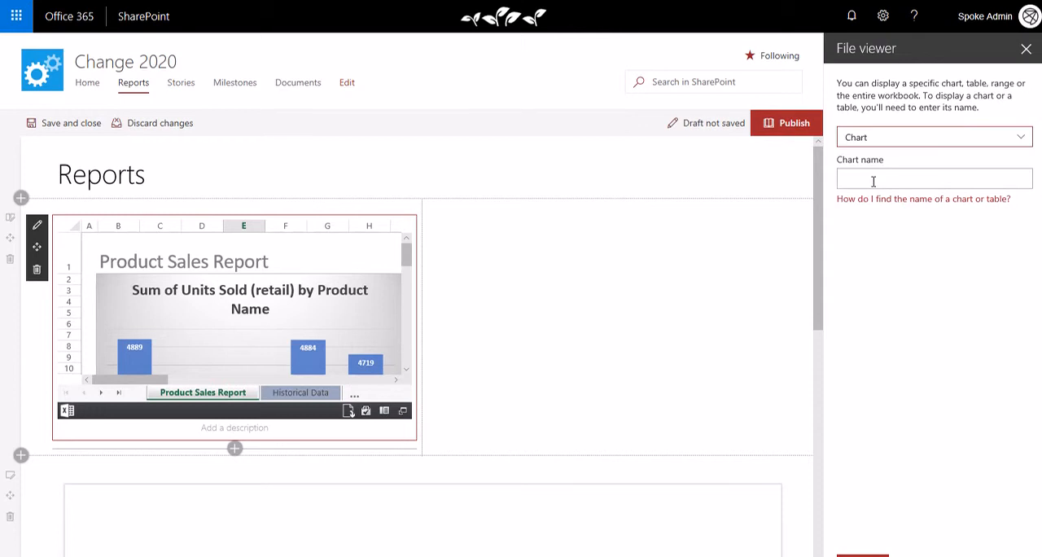
left_click(874, 180)
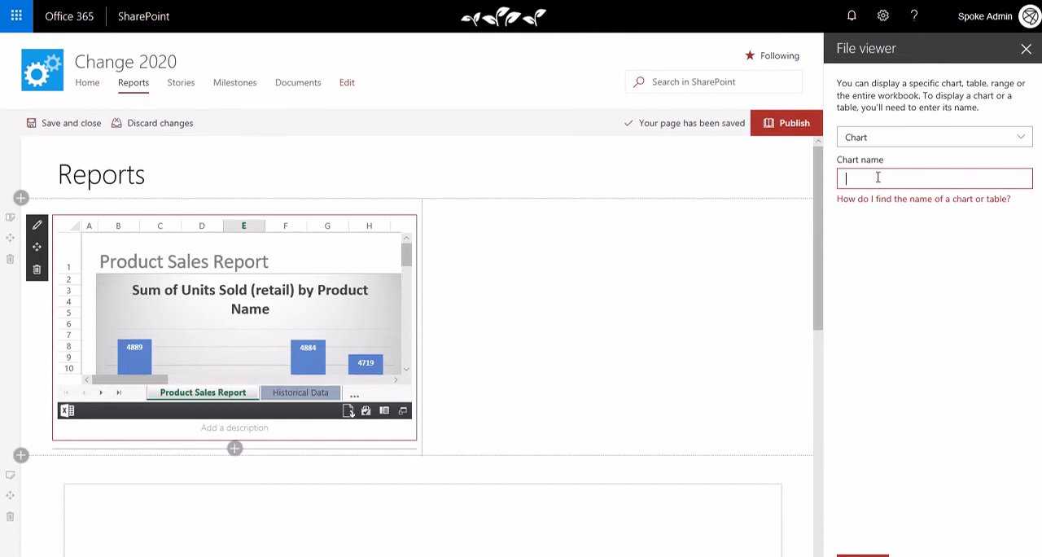
type("UnitsSoldCht")
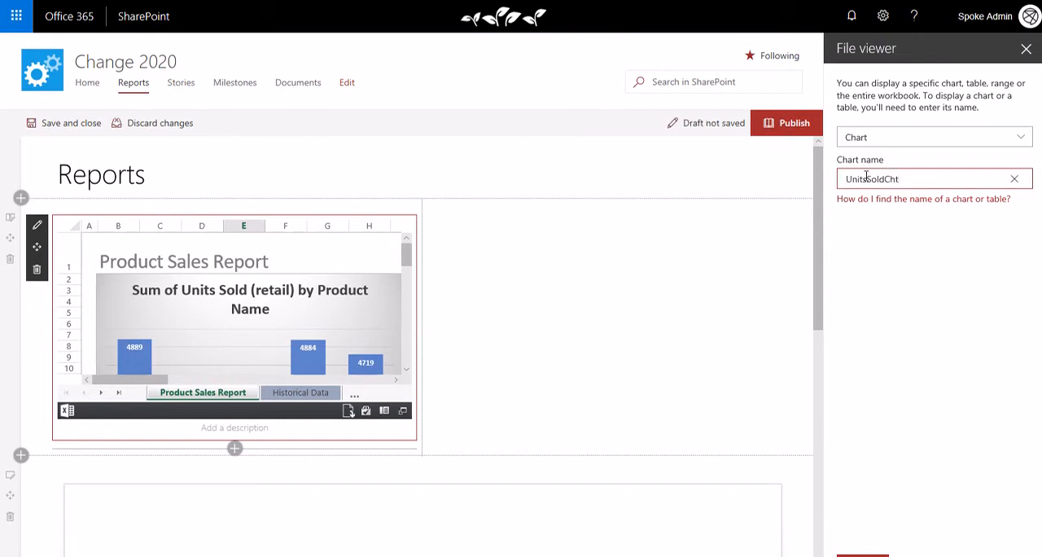
left_click(845, 179)
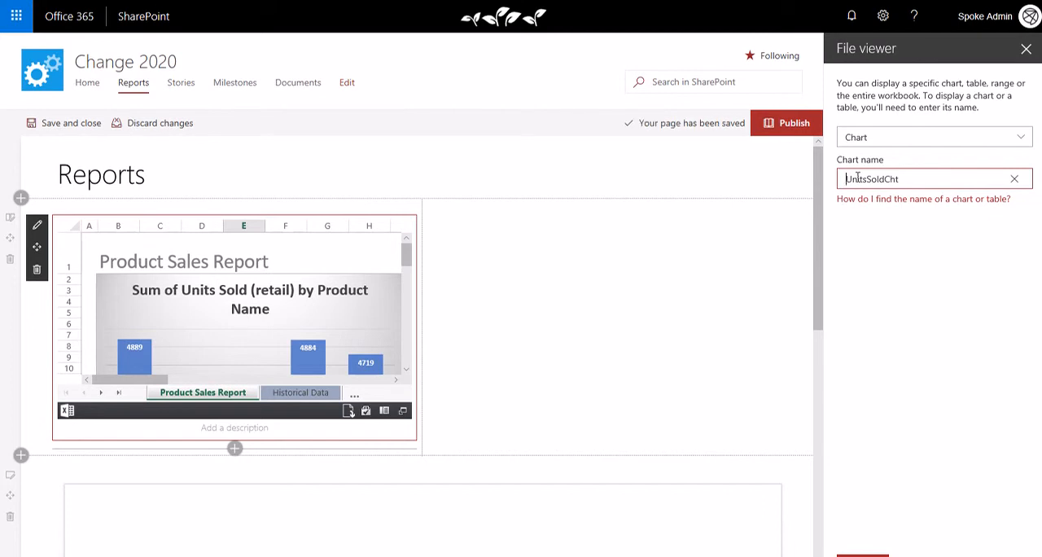
left_click(883, 258)
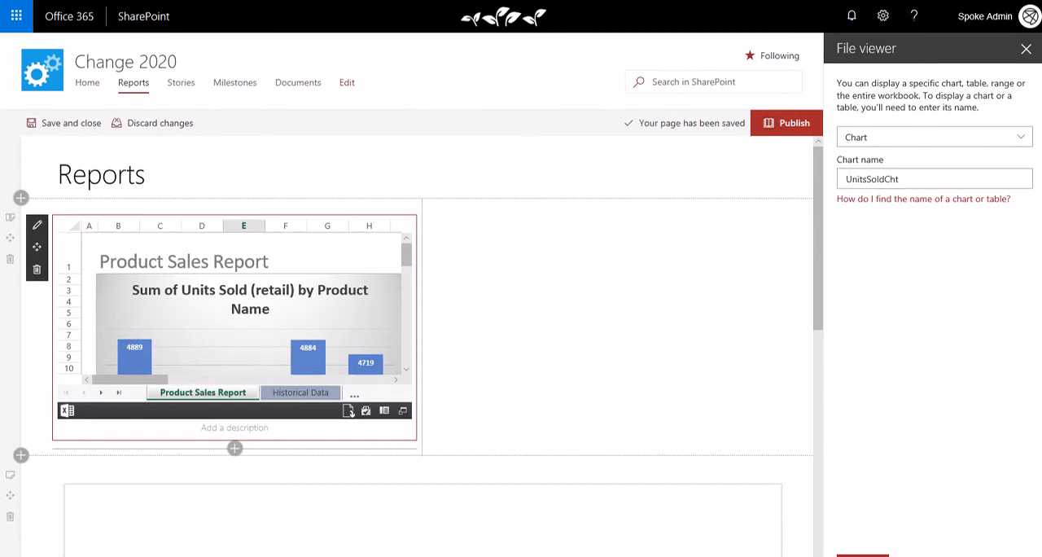
left_click(865, 556)
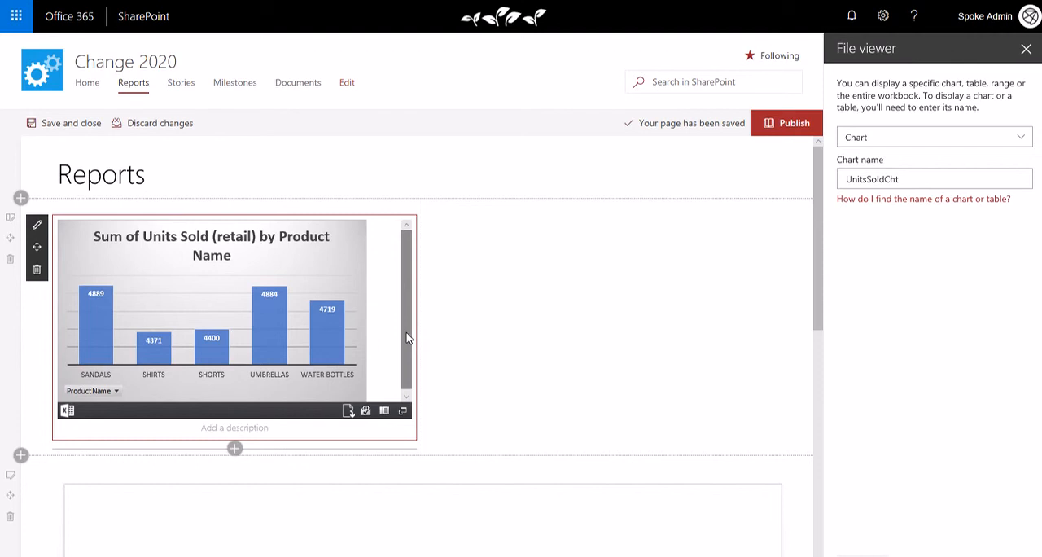
Step: Add a File viewer with the Change2020-Reporting workbook to the section's right column and set it to display a chart
mouse_move(478, 227)
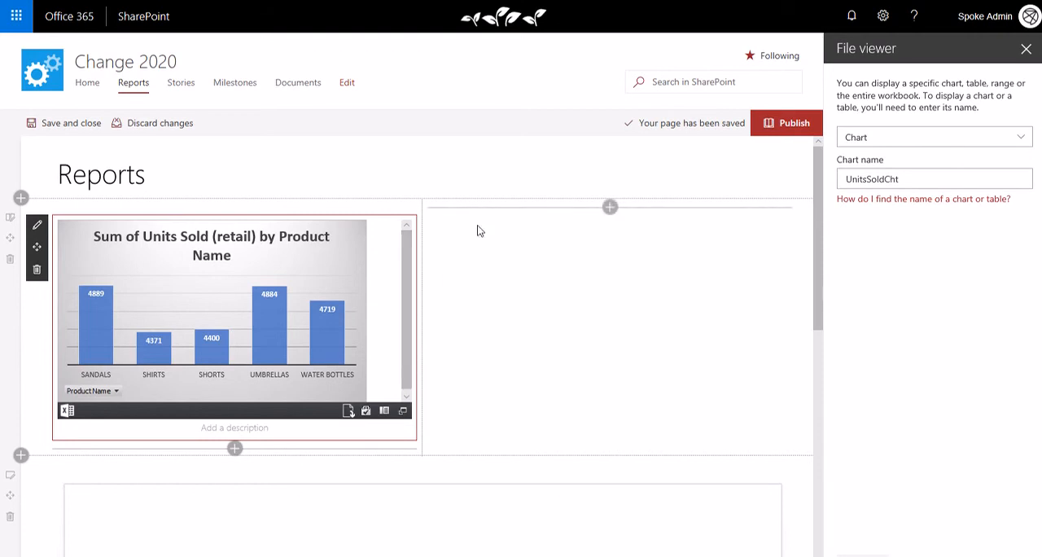
left_click(611, 211)
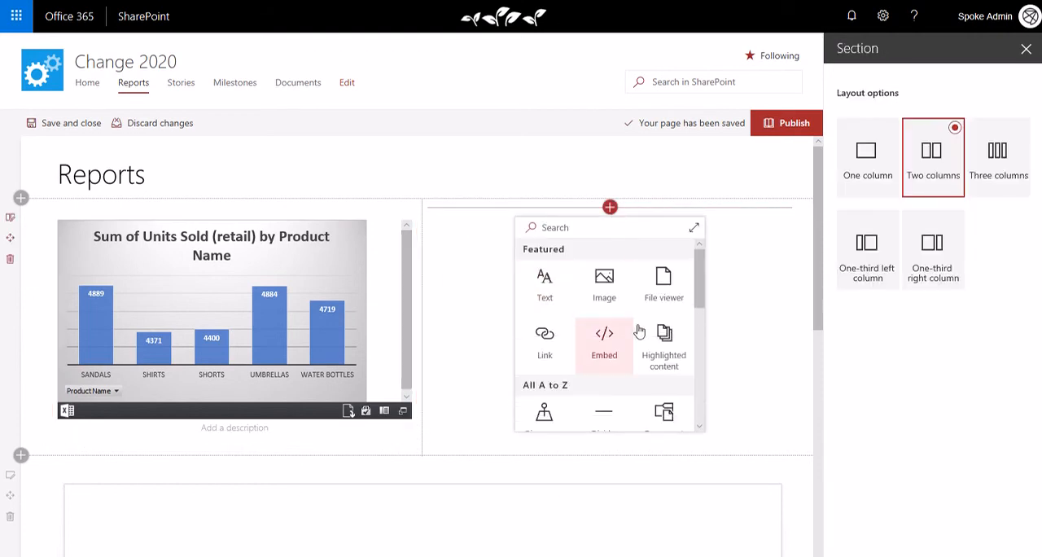
left_click(664, 285)
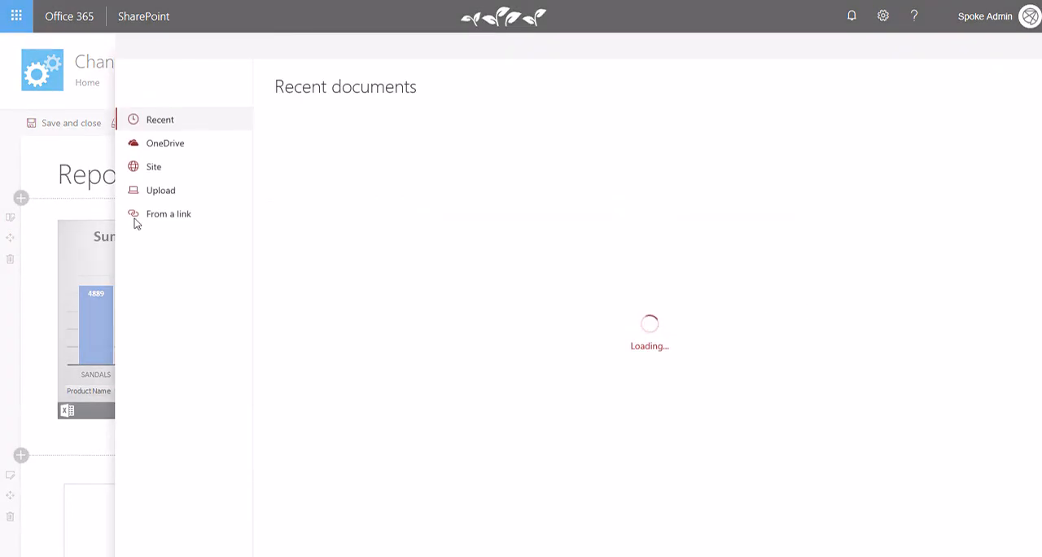
left_click(360, 146)
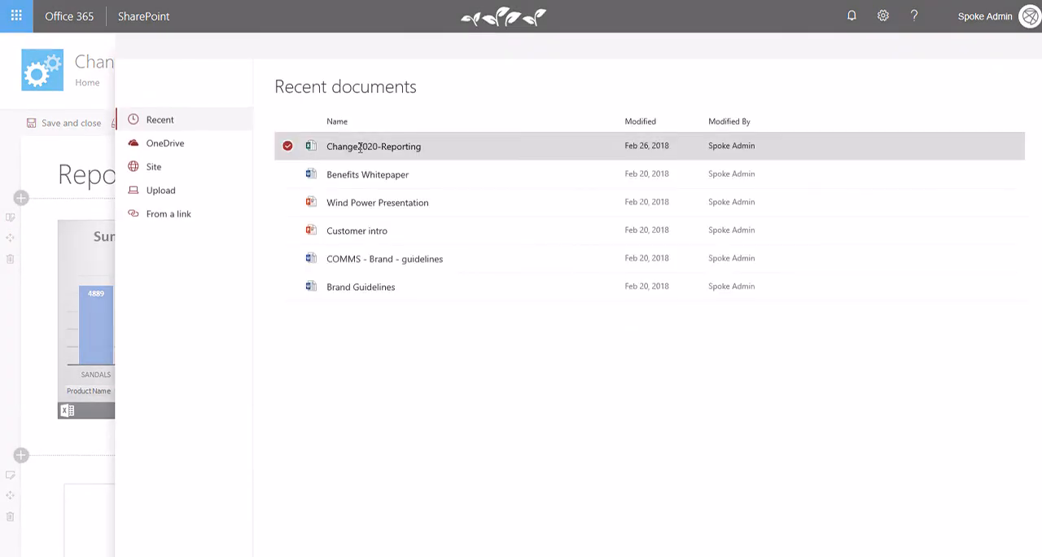
left_click(906, 554)
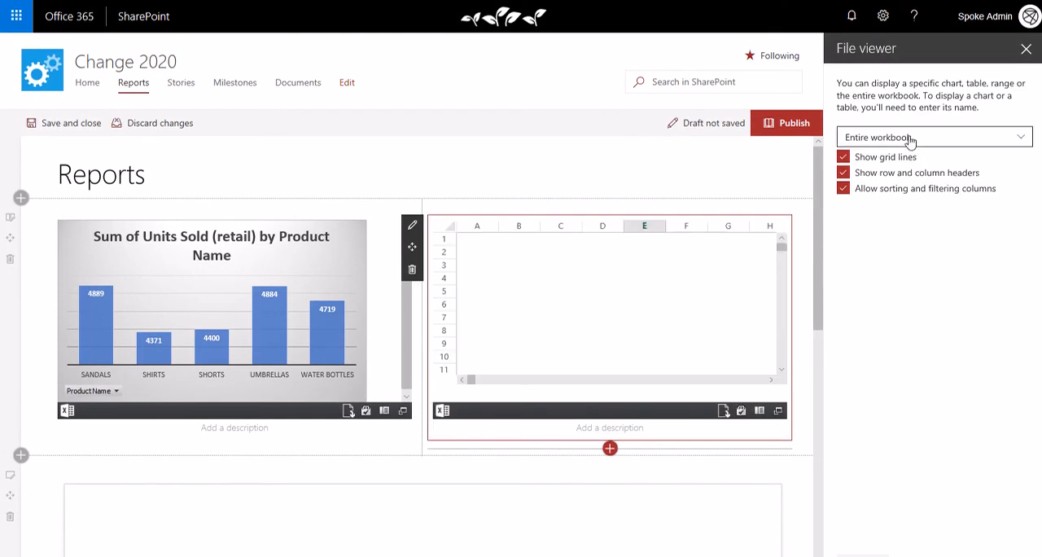
left_click(911, 139)
left_click(882, 182)
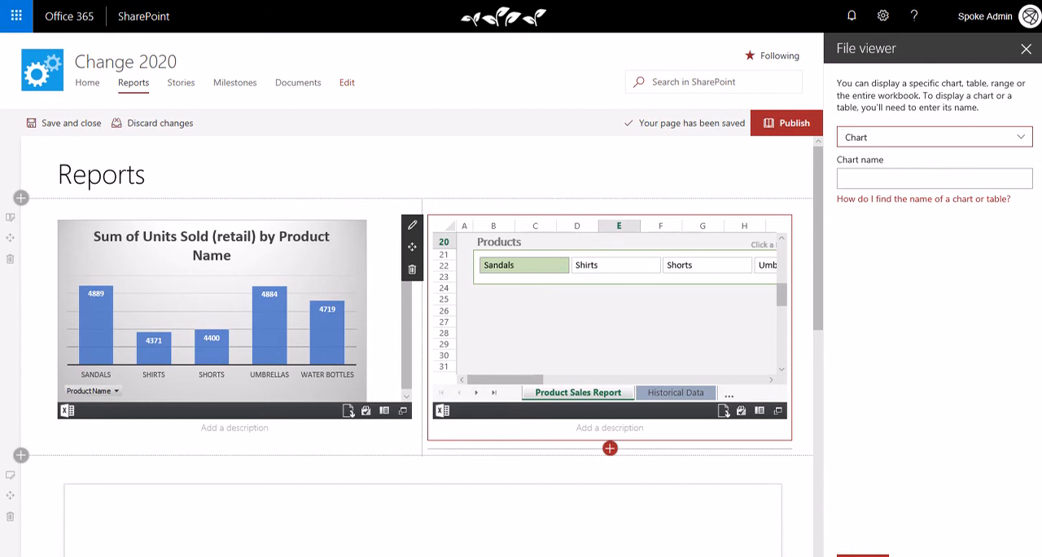
Step: Switch to the Change2020-Reporting workbook in Excel and copy the name of the Sales Trend line chart
key("alt+Tab")
key("alt+Tab")
key("alt+Tab")
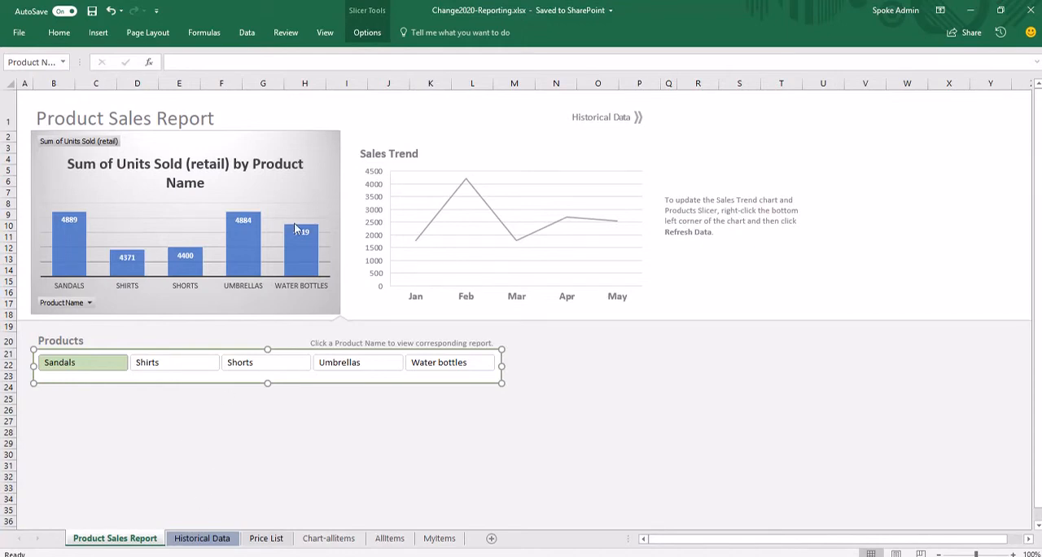
left_click(439, 167)
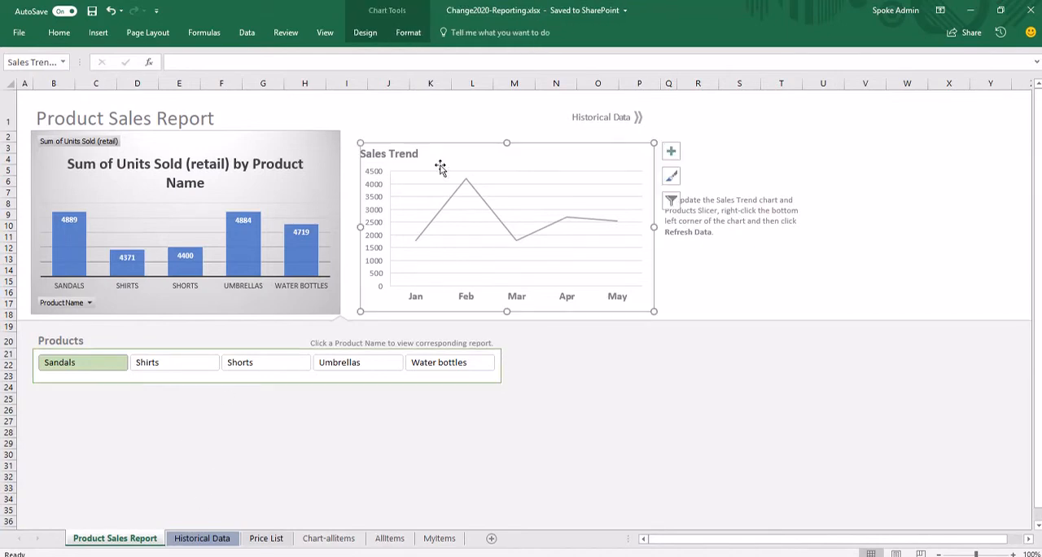
left_click(44, 62)
left_click(44, 61)
left_click_drag(79, 62, 192, 62)
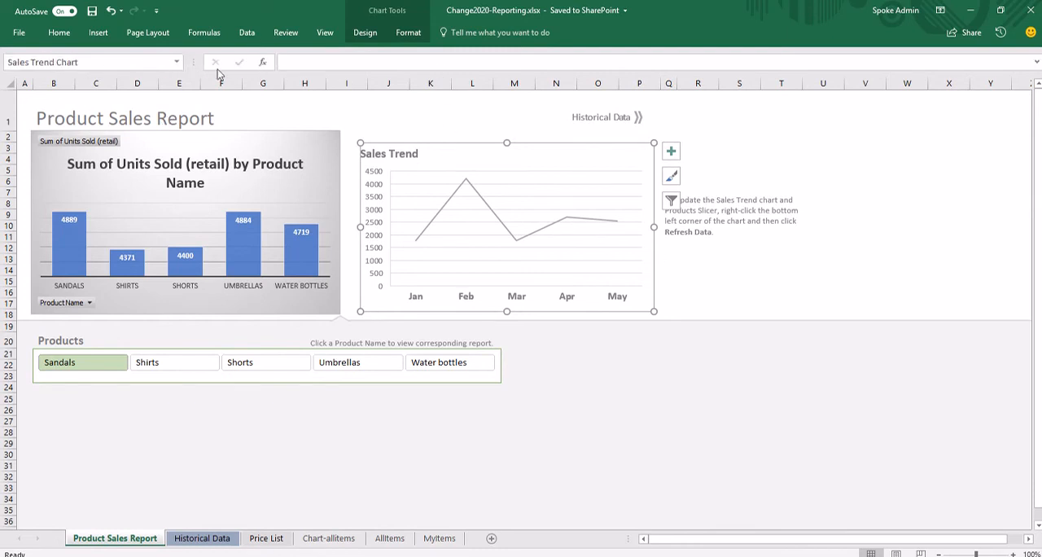
left_click(96, 63)
key("ctrl+c")
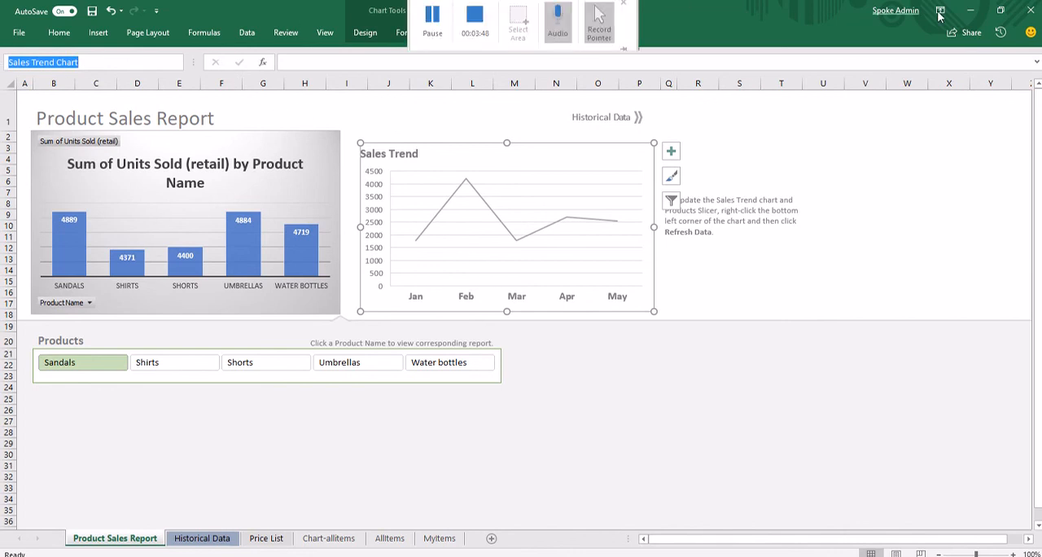
Step: Switch back to SharePoint, display "Sales Trend Chart" in the right column's file viewer, and publish the Reports page
left_click(970, 10)
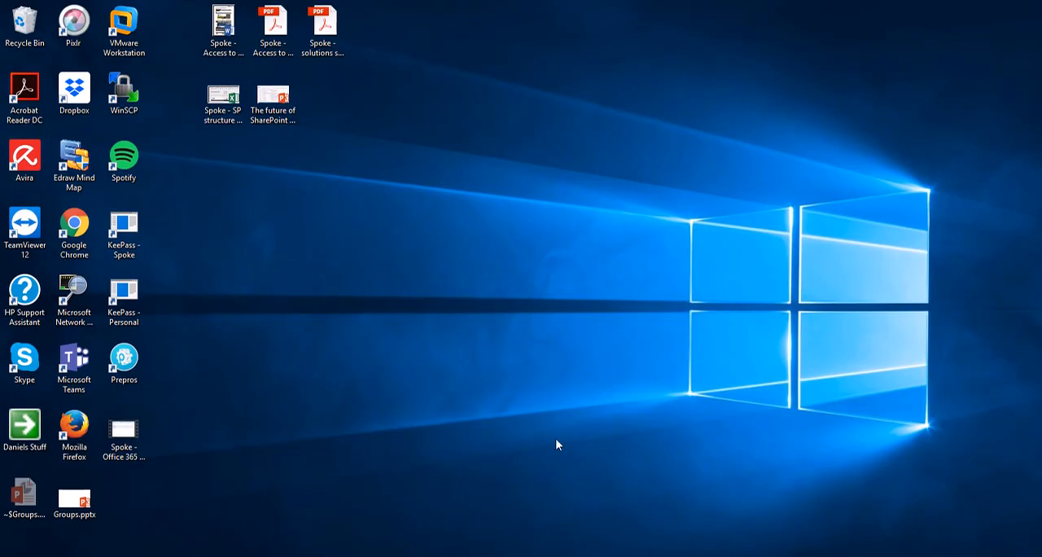
key("alt+Tab")
key("alt+Tab")
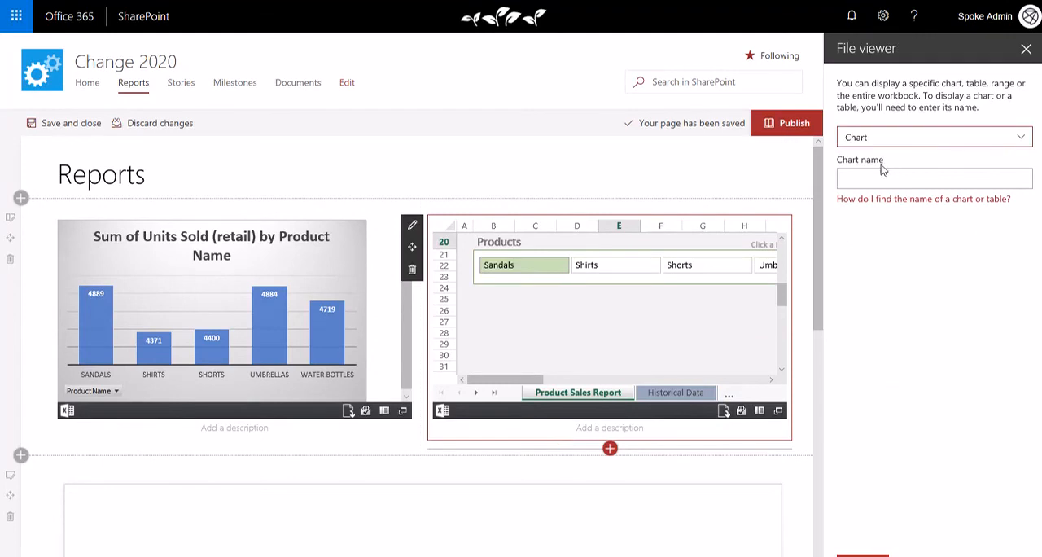
left_click(882, 177)
key("ctrl+v")
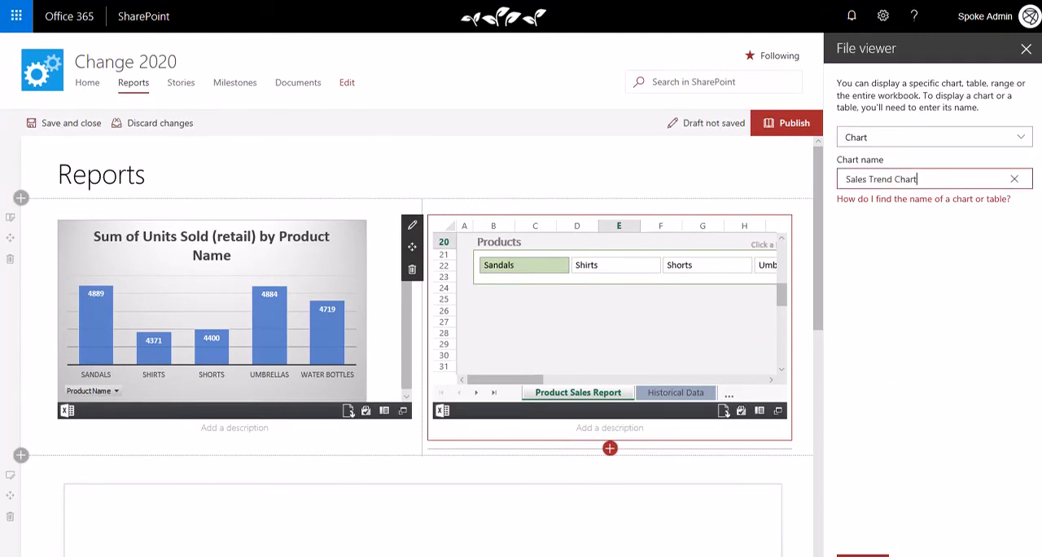
left_click(863, 555)
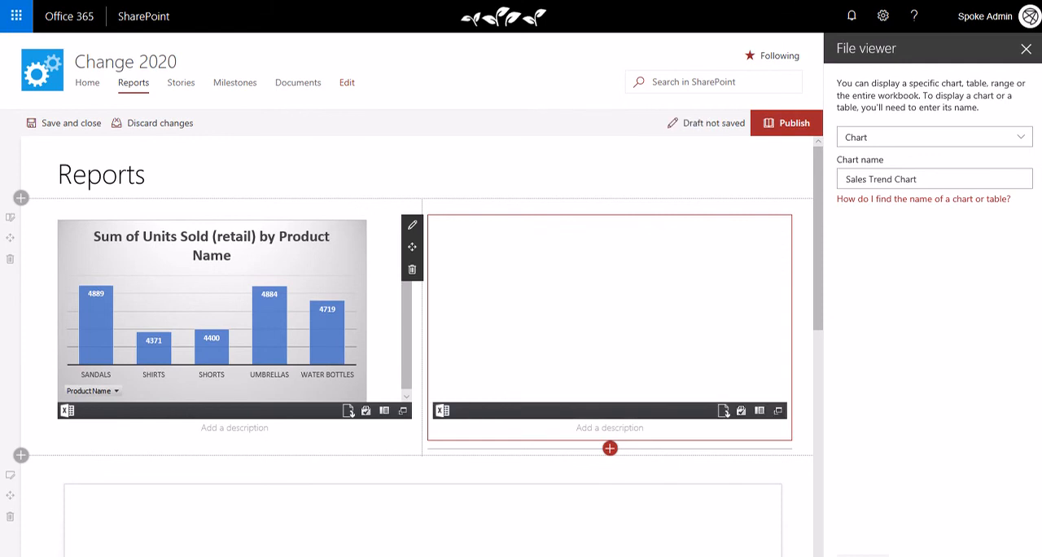
left_click(788, 123)
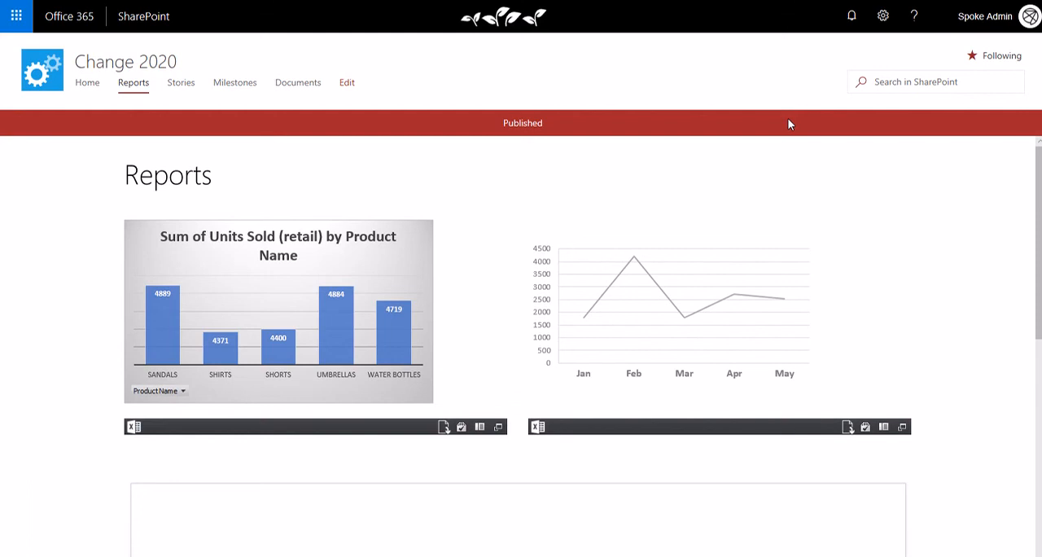